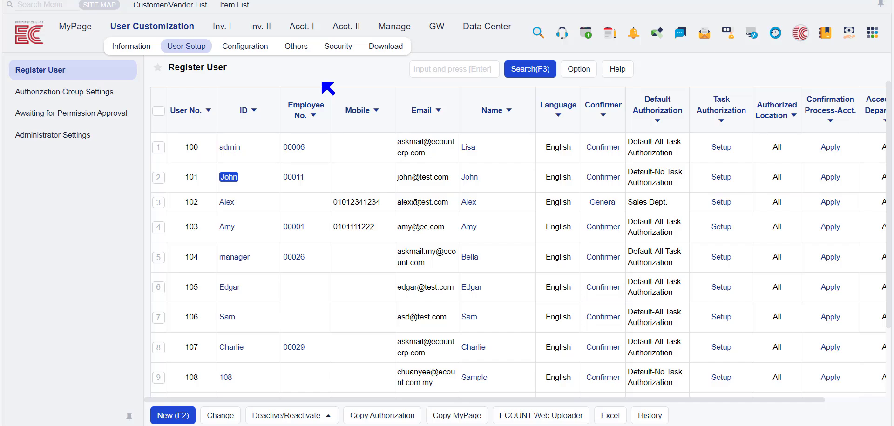
Open the authorization settings of the second listed user and review the available Default Authorization options.
click(228, 177)
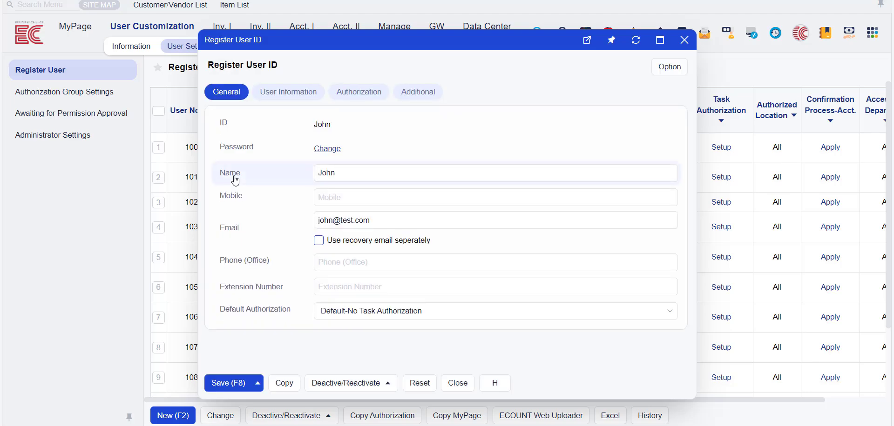
click(356, 93)
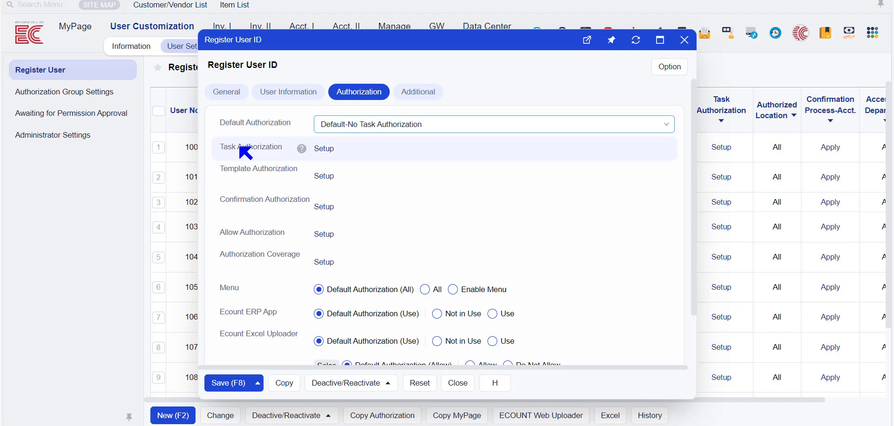
click(363, 132)
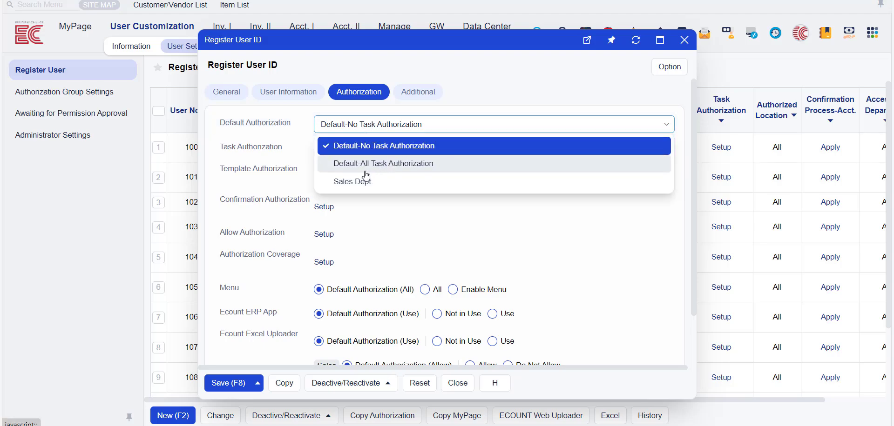
click(296, 150)
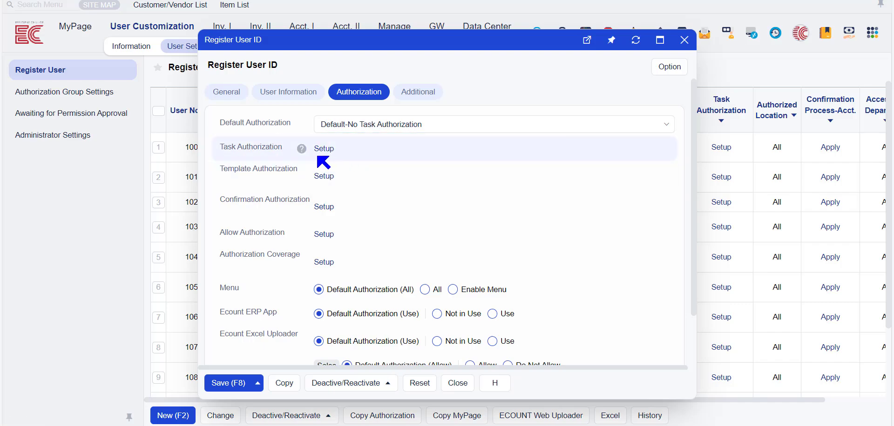
click(480, 134)
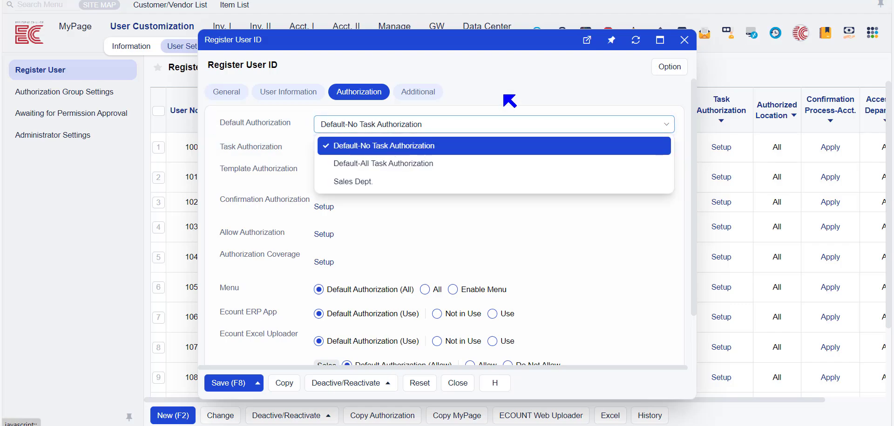
click(507, 111)
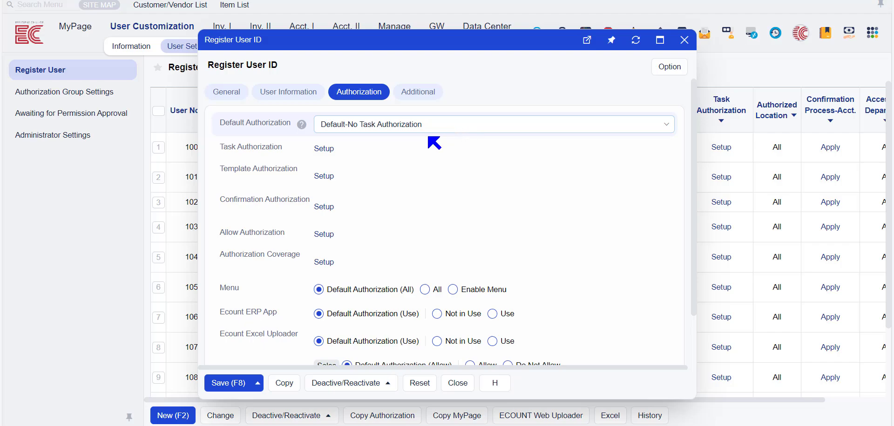
Open the user's task authorization setup and look through the Inv. II, Acct. I and Acct. II work categories, ending on Inv. I.
click(326, 149)
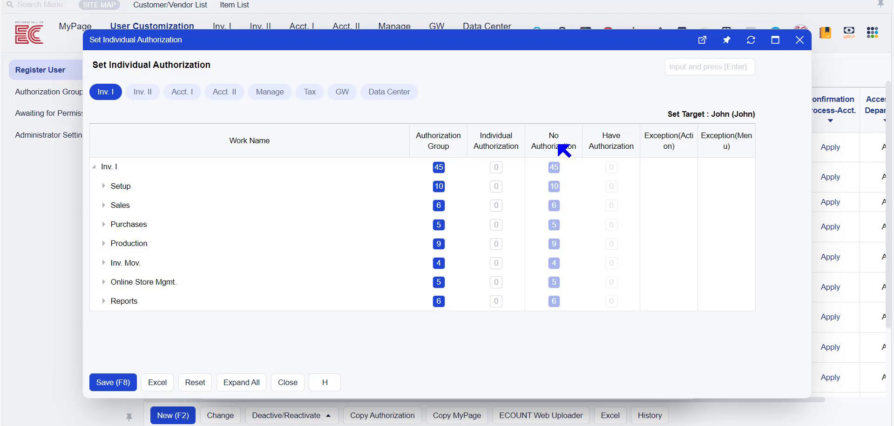
click(143, 92)
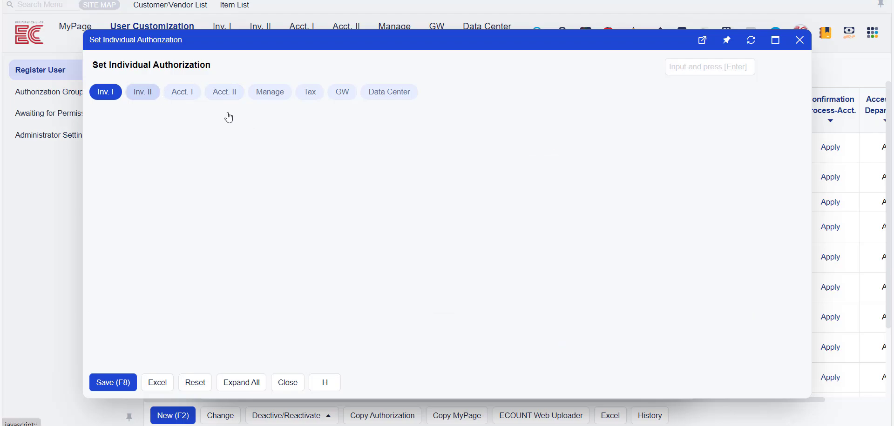
click(184, 97)
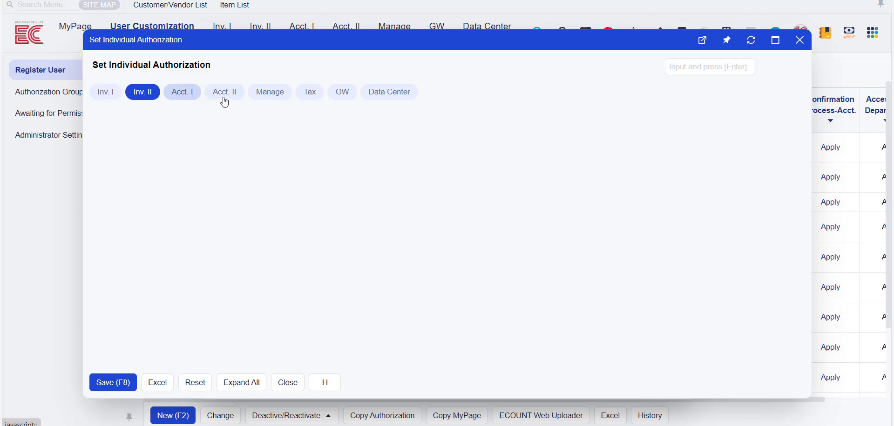
click(225, 92)
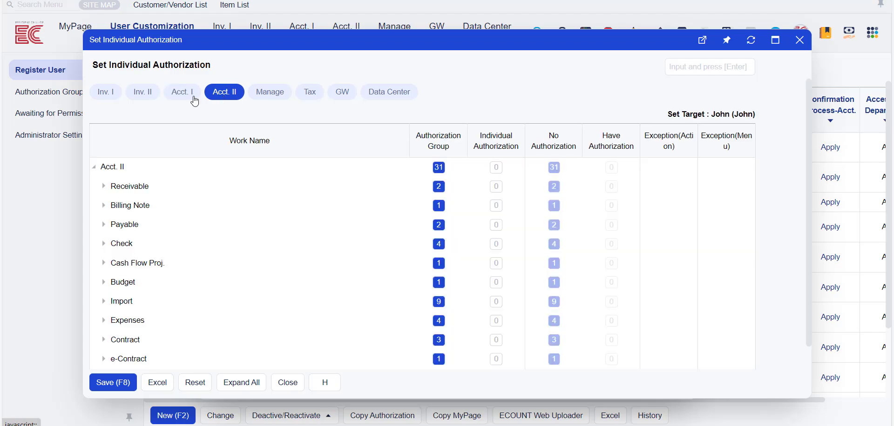
click(106, 93)
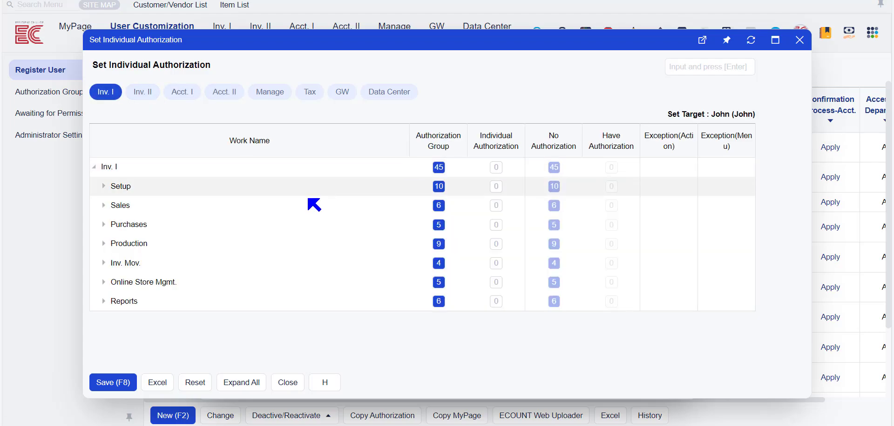
Set all Sales tasks under Inv. I to Individual Authorization with Have Authorization, and save the authorization and the user ID.
click(496, 207)
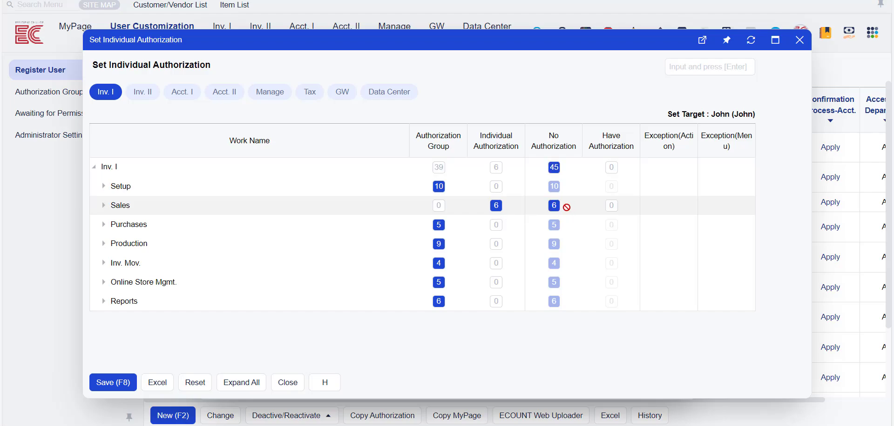
click(611, 209)
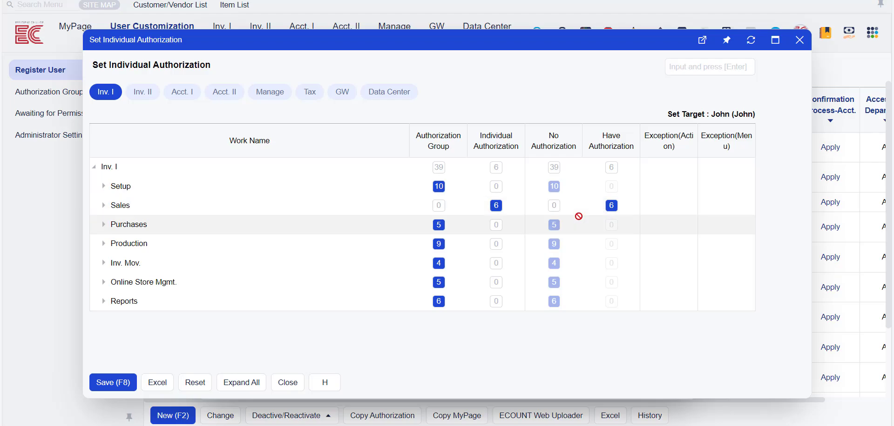
click(114, 383)
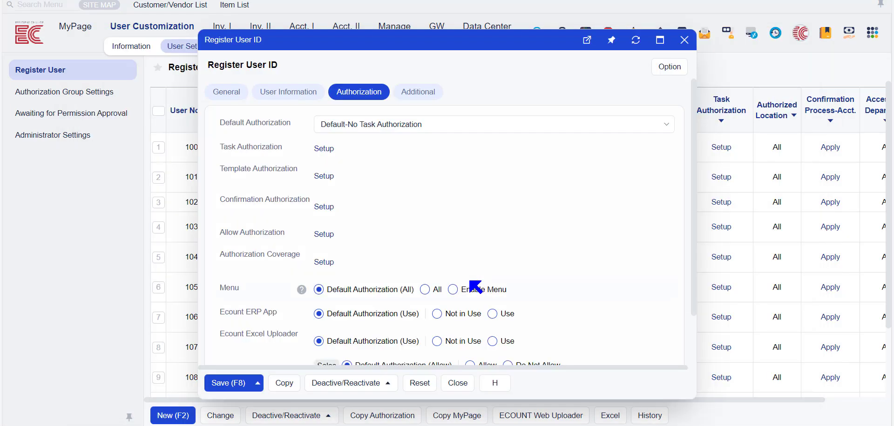
click(233, 383)
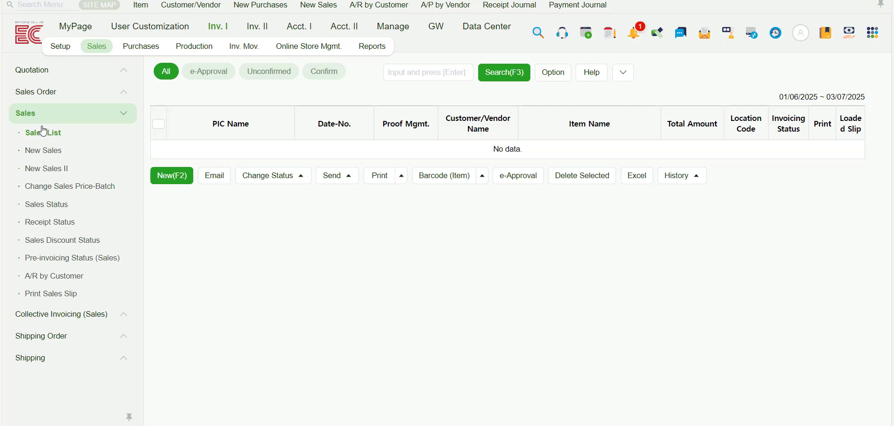
Check the restricted user's access by viewing a sales slip and the Costing, Plan Mgmt. and Acct. I areas.
click(134, 164)
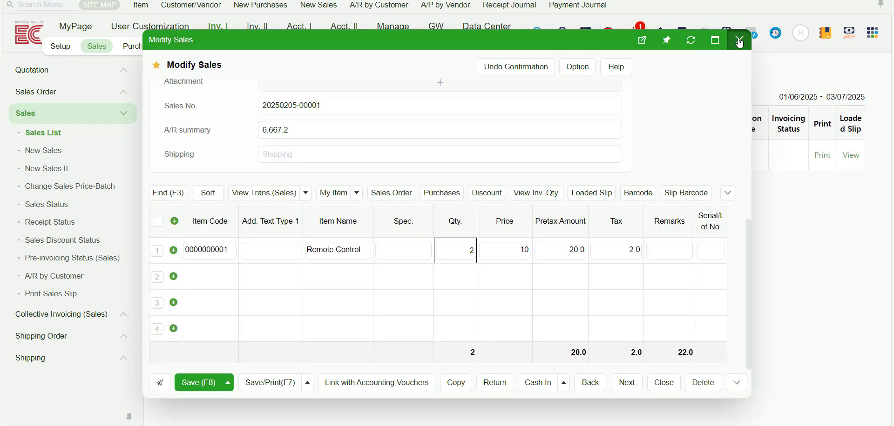
click(740, 41)
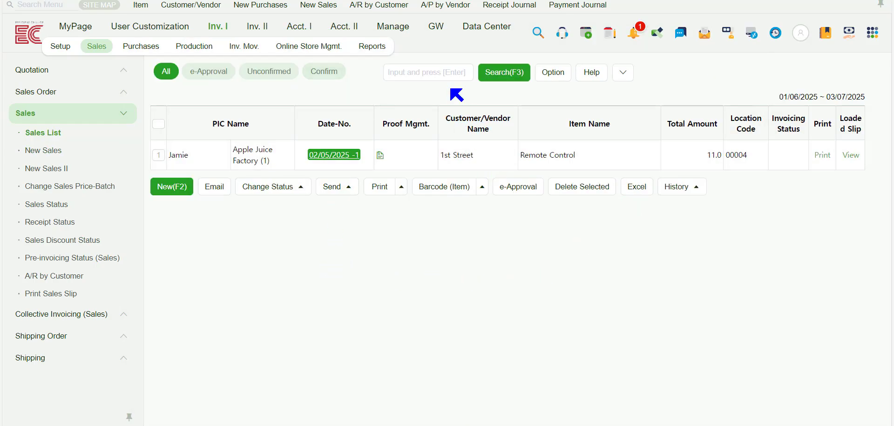
click(80, 96)
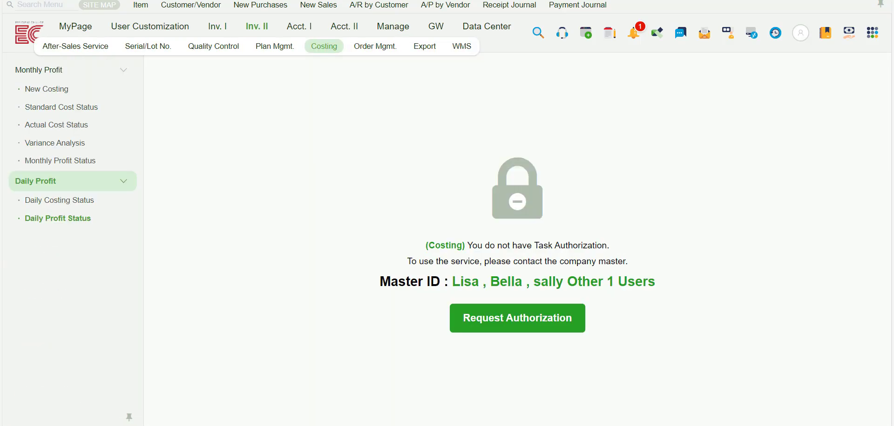
click(267, 51)
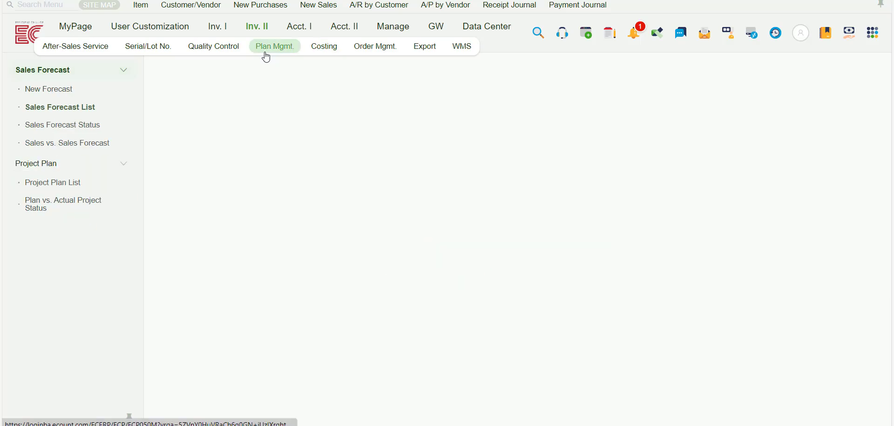
click(300, 36)
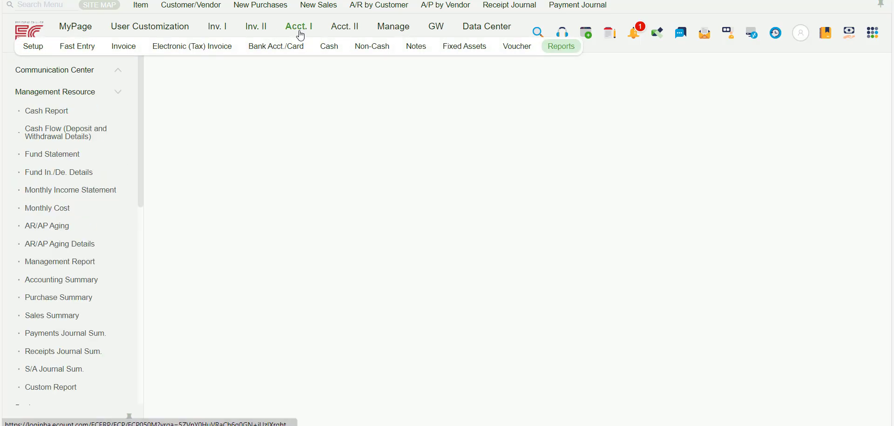
click(256, 51)
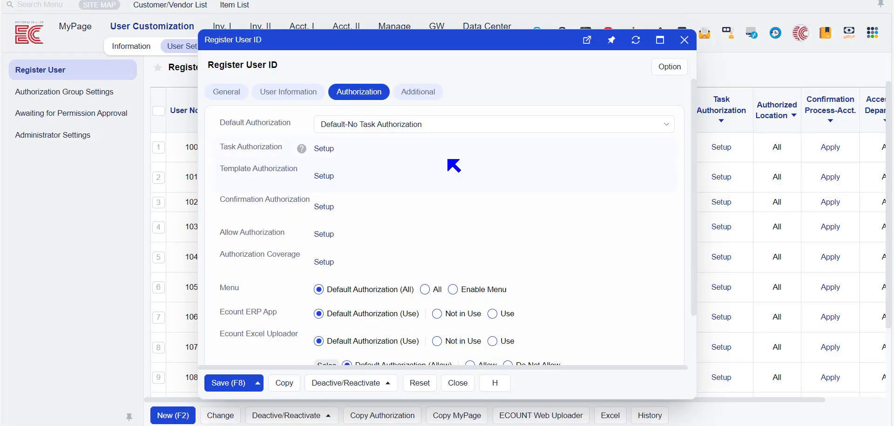
In the action exceptions of the Sales task under Inv. I Sales, set Modify and Delete to No Authorization and save the user's authorizations.
click(322, 148)
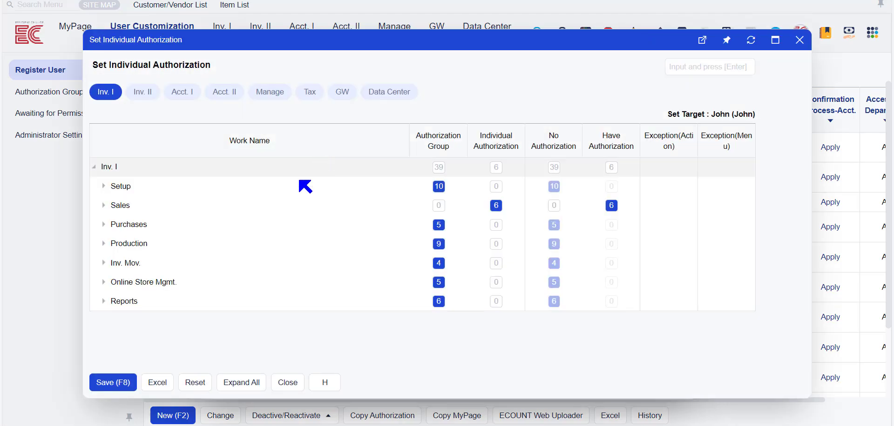
click(106, 208)
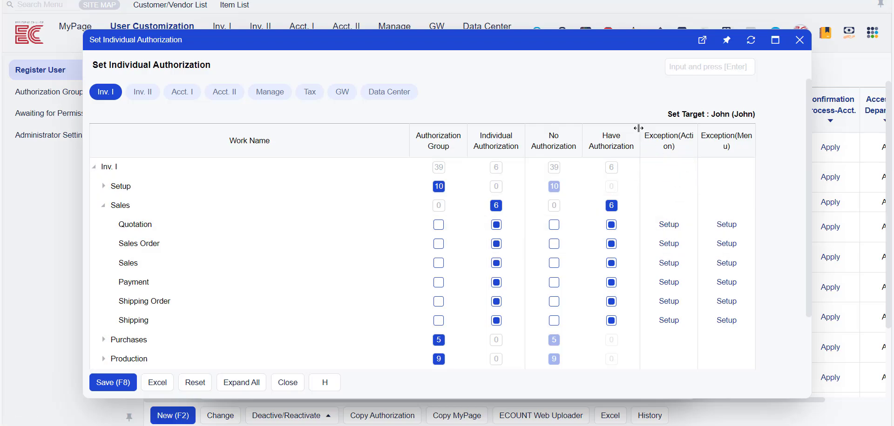
click(669, 264)
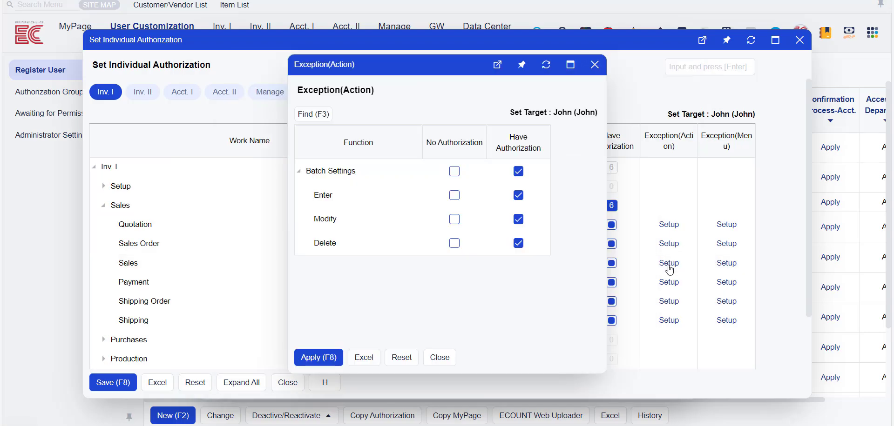
click(455, 219)
click(454, 243)
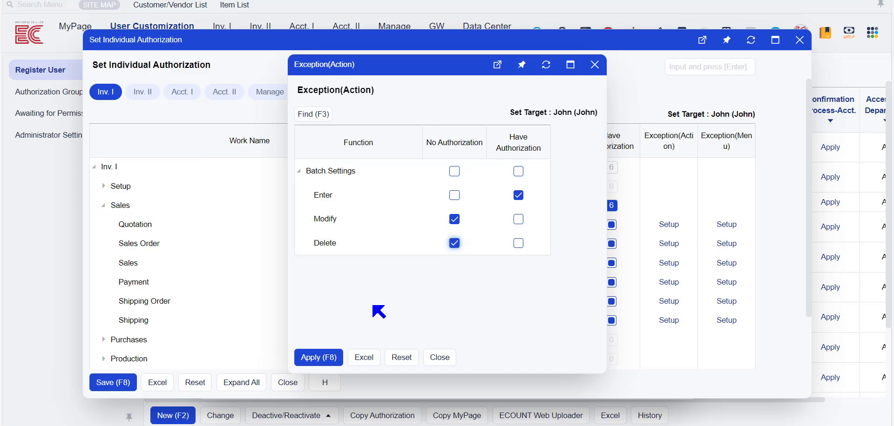
click(332, 355)
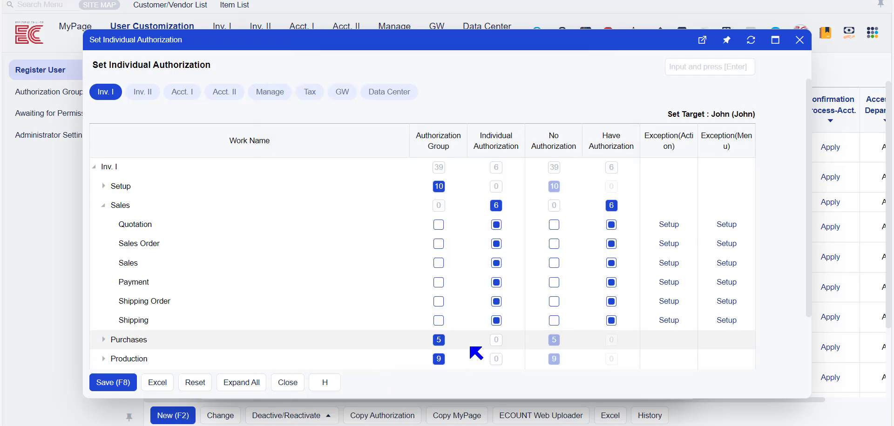
click(124, 386)
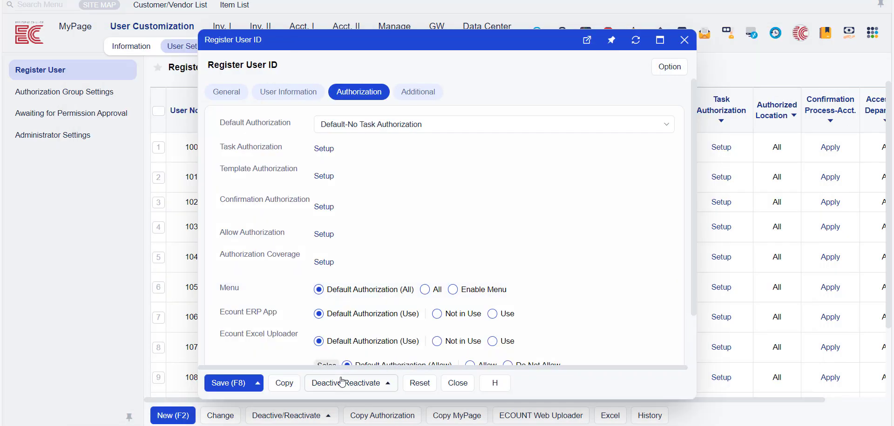
key(F8)
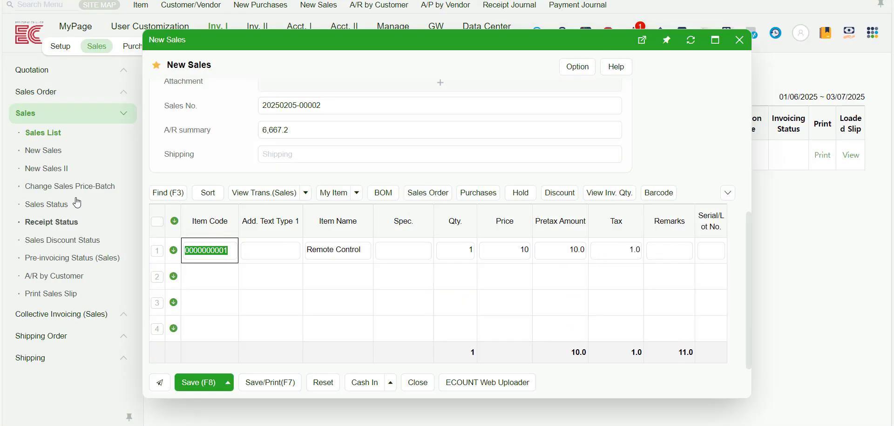
Save the new sales slip for one Remote Control at a price of 10.
scroll(268, 314, up, 5)
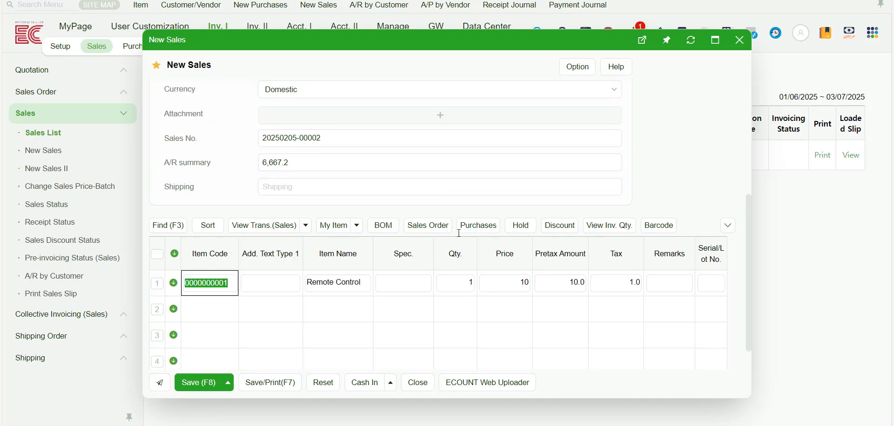
click(199, 379)
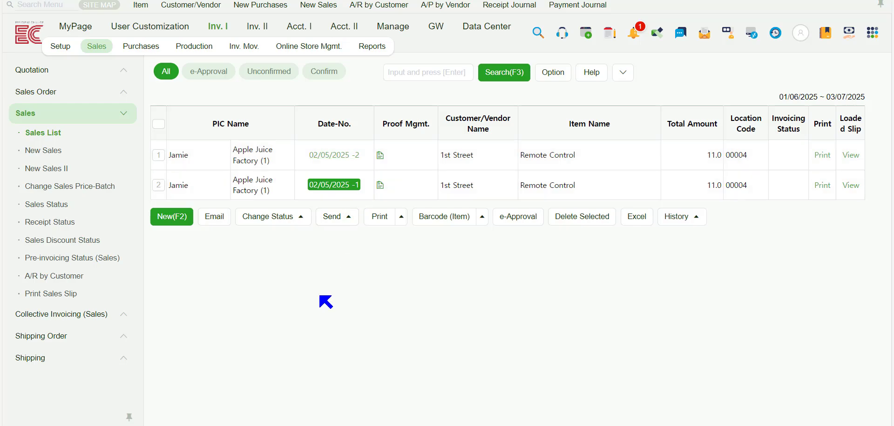
Try to change the Remote Control quantity to 2 in the older sales slip, and close the slip.
click(323, 186)
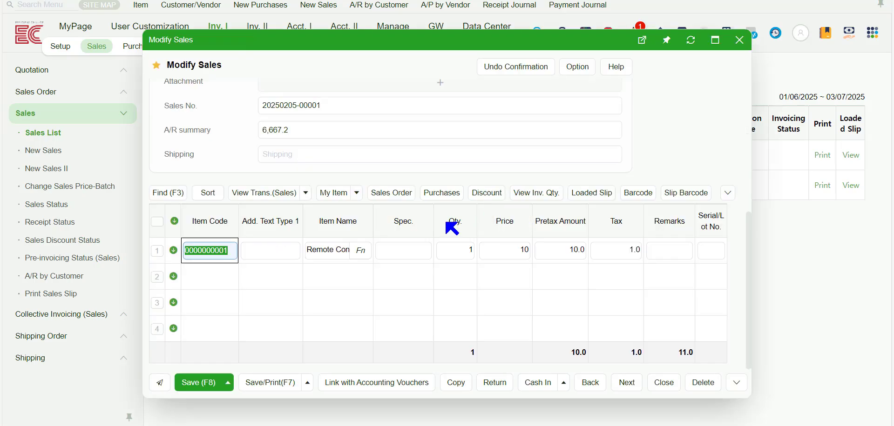
click(455, 251)
text(2)
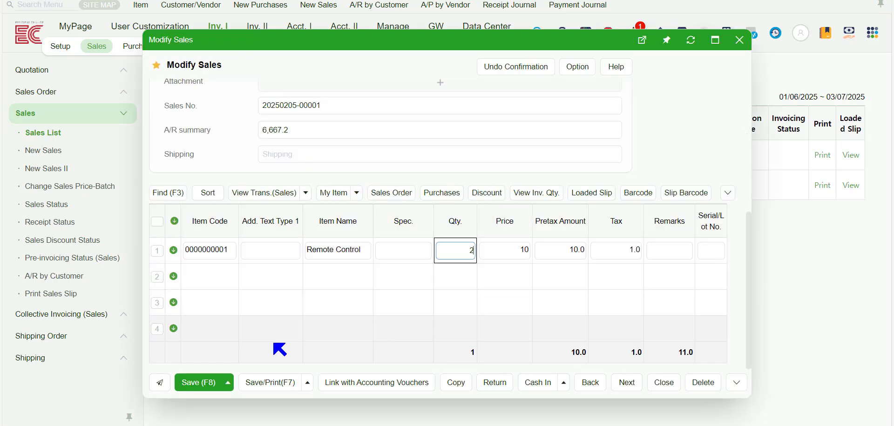
click(196, 383)
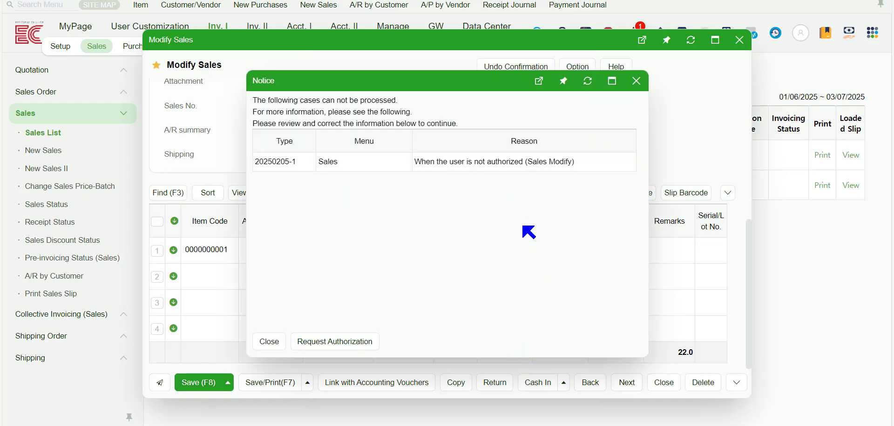
click(636, 80)
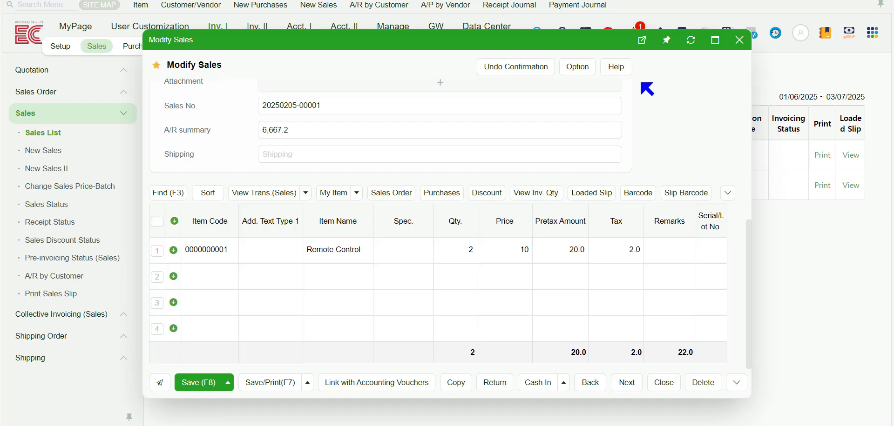
click(739, 40)
Try to delete the older 02/05/2025 -1 sales slip from the Sales List.
click(159, 186)
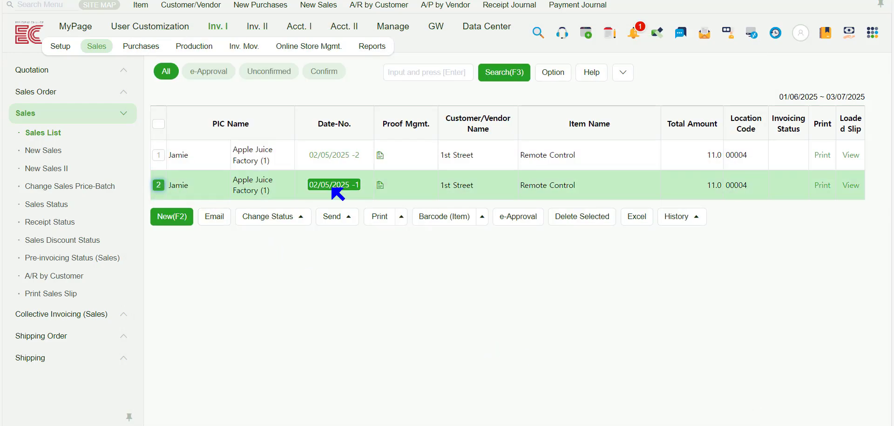
click(590, 223)
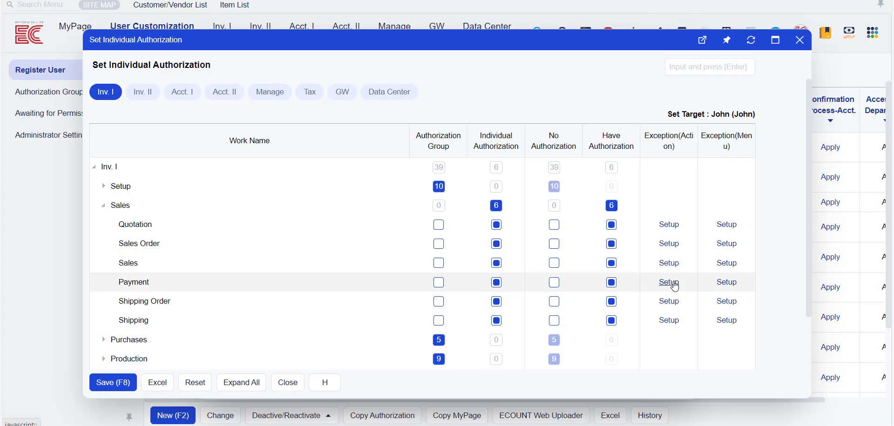
In the menu exceptions of the Sales task under Inv. I Sales, set Sales List to No Authorization and save the user's authorizations.
click(726, 267)
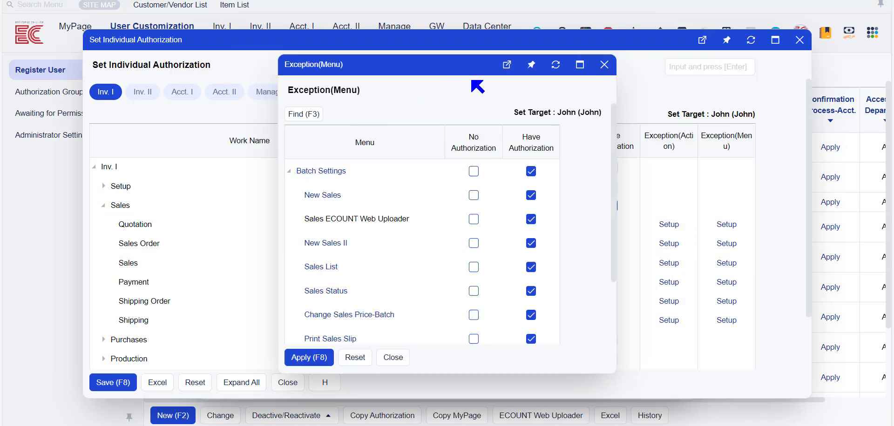
scroll(573, 322, down, 3)
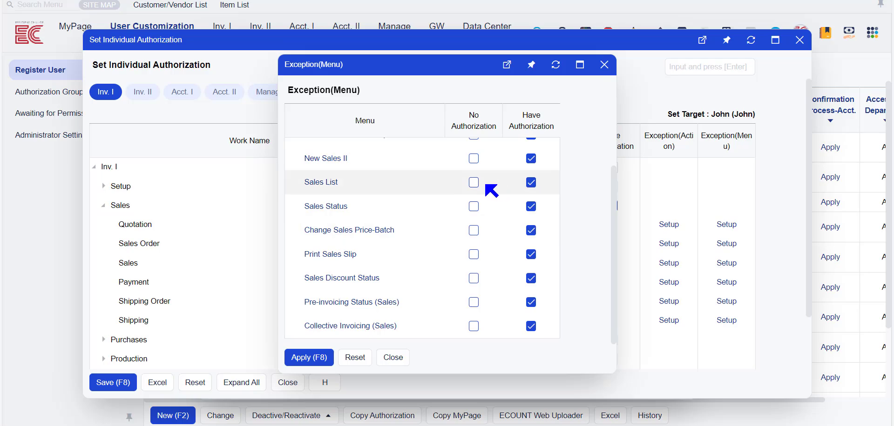
click(474, 183)
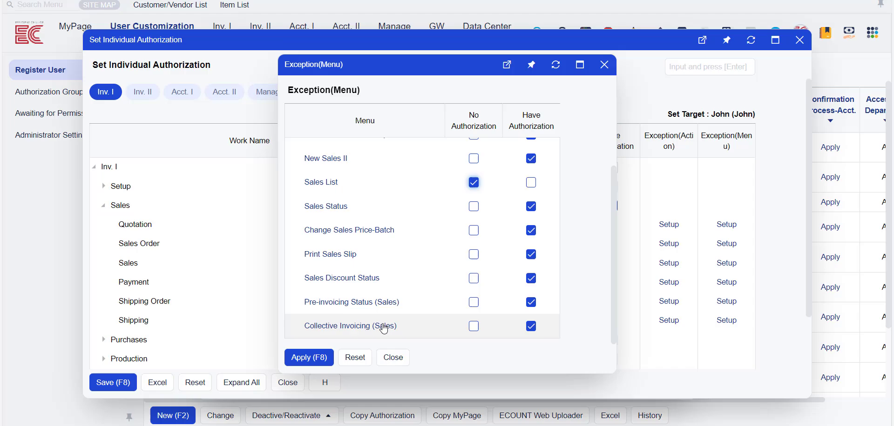
click(311, 358)
click(97, 384)
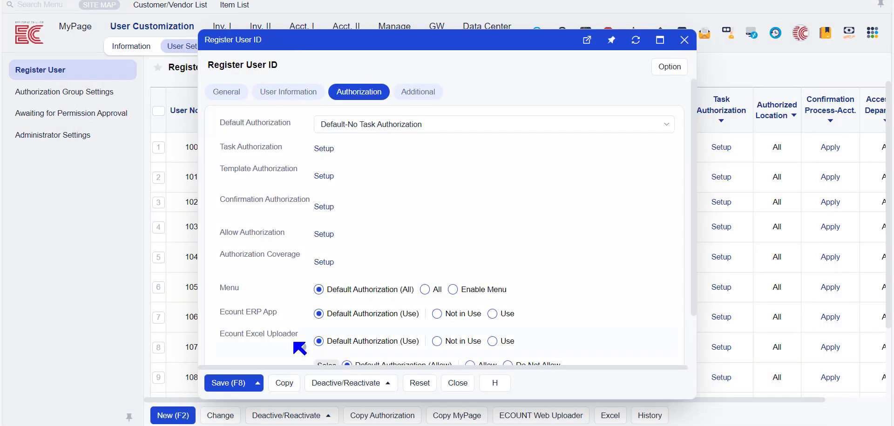
key(F8)
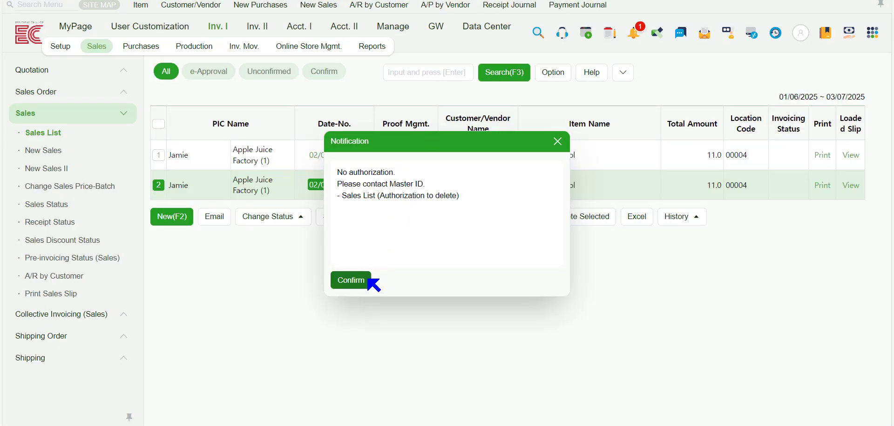
Dismiss the deletion notice and reload the restricted user's session to check access to the Sales menus.
click(359, 286)
click(61, 146)
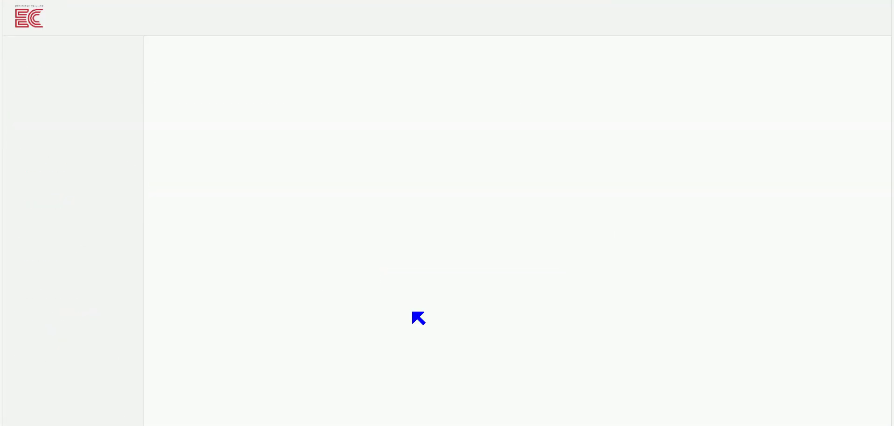